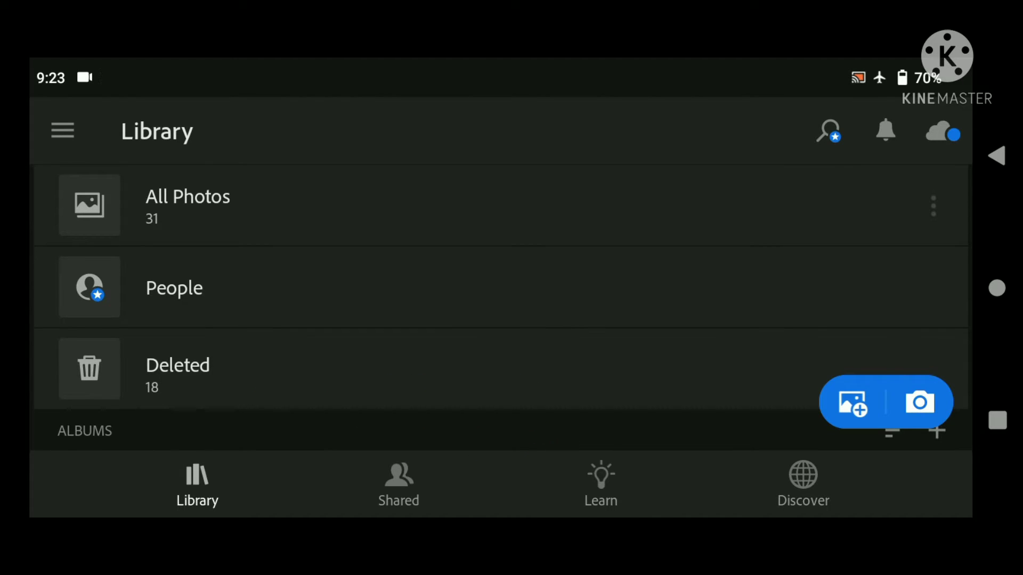
# - Open the March 27 portrait from All Photos for editing
pyautogui.moveTo(797, 306)
pyautogui.mouseDown()
pyautogui.moveTo(831, 215)
pyautogui.moveTo(808, 299)
pyautogui.mouseUp()
pyautogui.moveTo(785, 313)
pyautogui.mouseDown()
pyautogui.moveTo(795, 363)
pyautogui.moveTo(774, 343)
pyautogui.mouseUp()
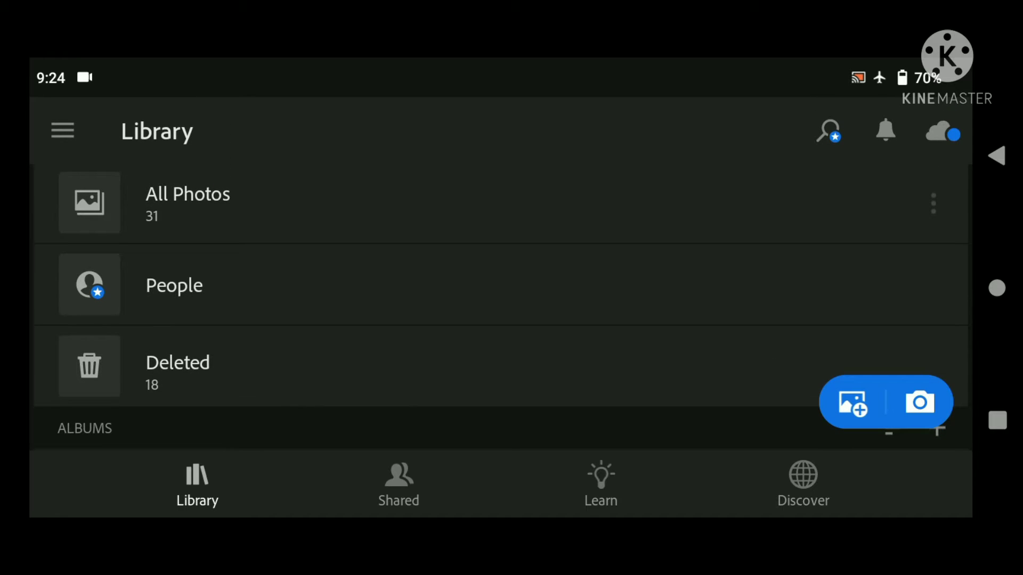
pyautogui.click(203, 197)
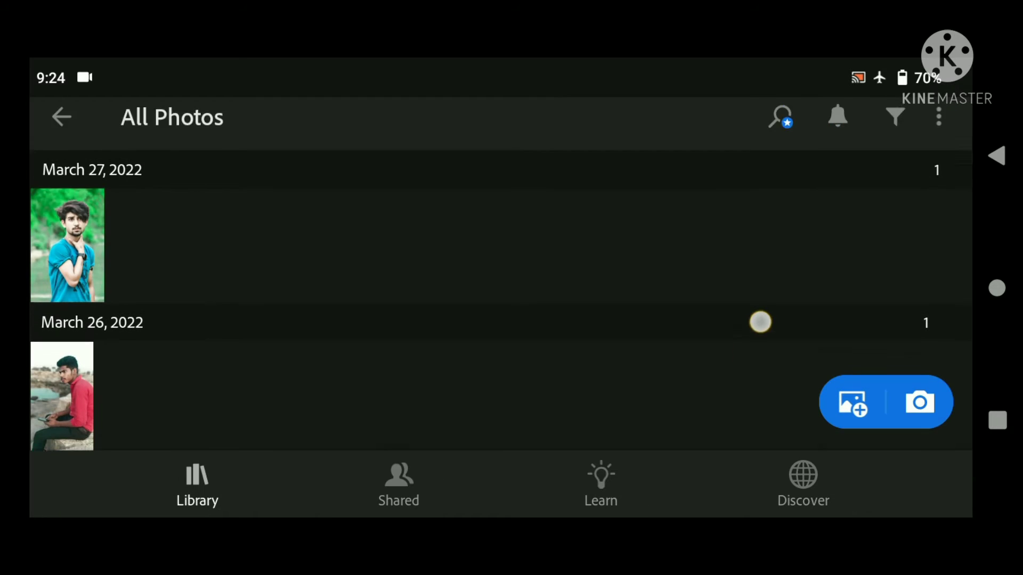
pyautogui.moveTo(760, 322); pyautogui.dragTo(756, 388)
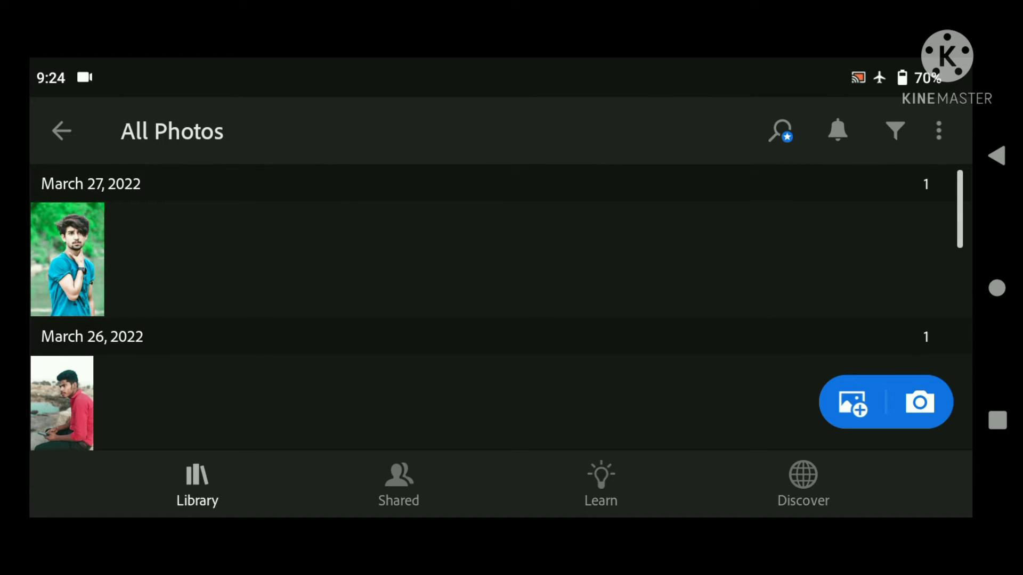
pyautogui.click(67, 259)
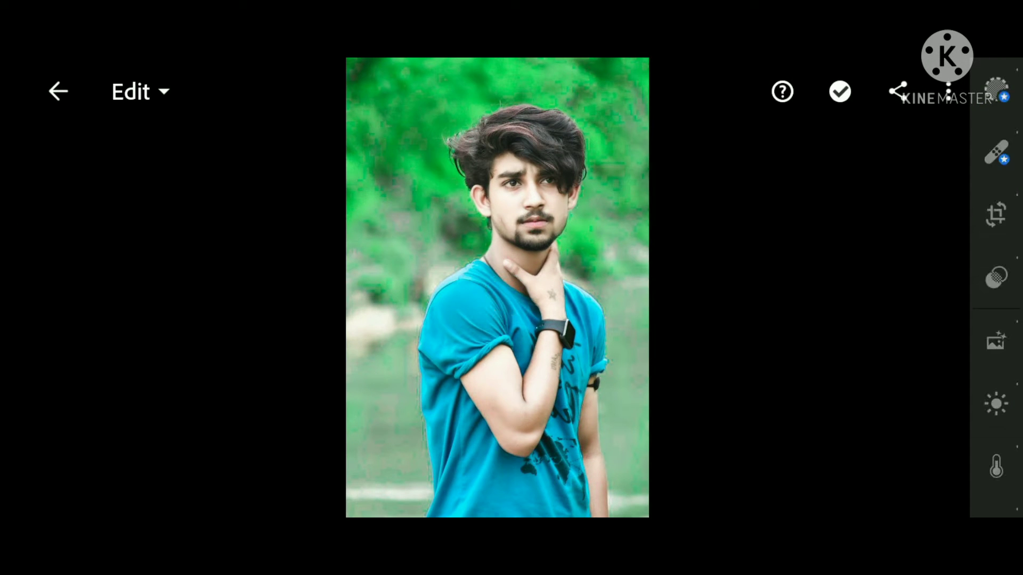
# - Show the Color Mix panel with per-colour Hue, Saturation and Luminance sliders
pyautogui.moveTo(996, 405); pyautogui.dragTo(996, 320)
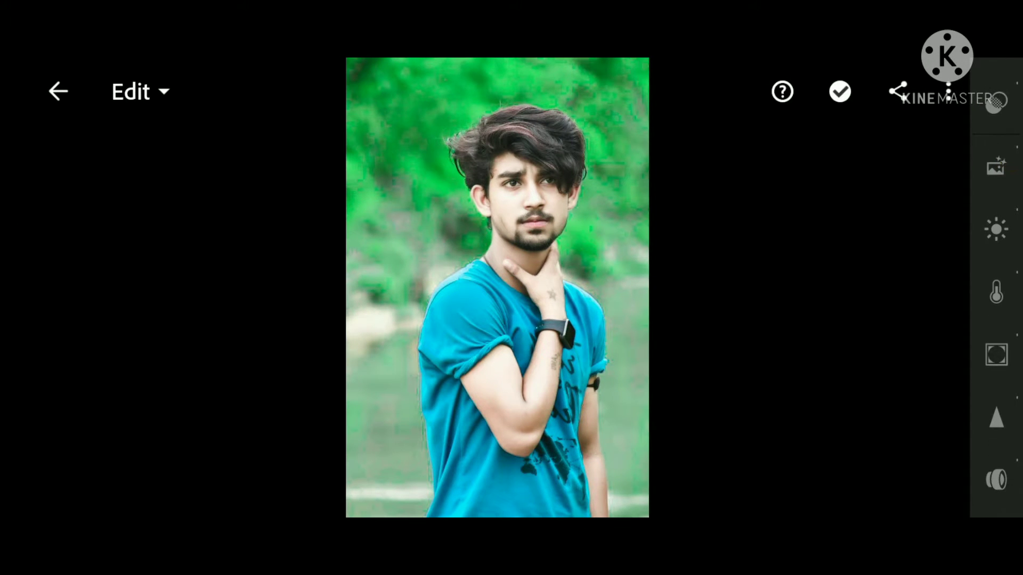
pyautogui.click(993, 292)
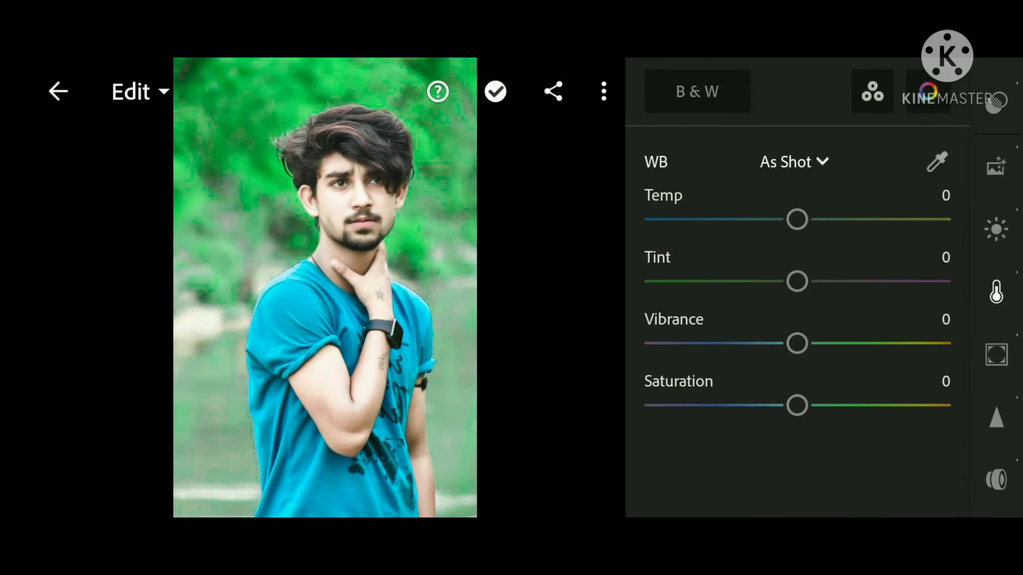
pyautogui.click(872, 91)
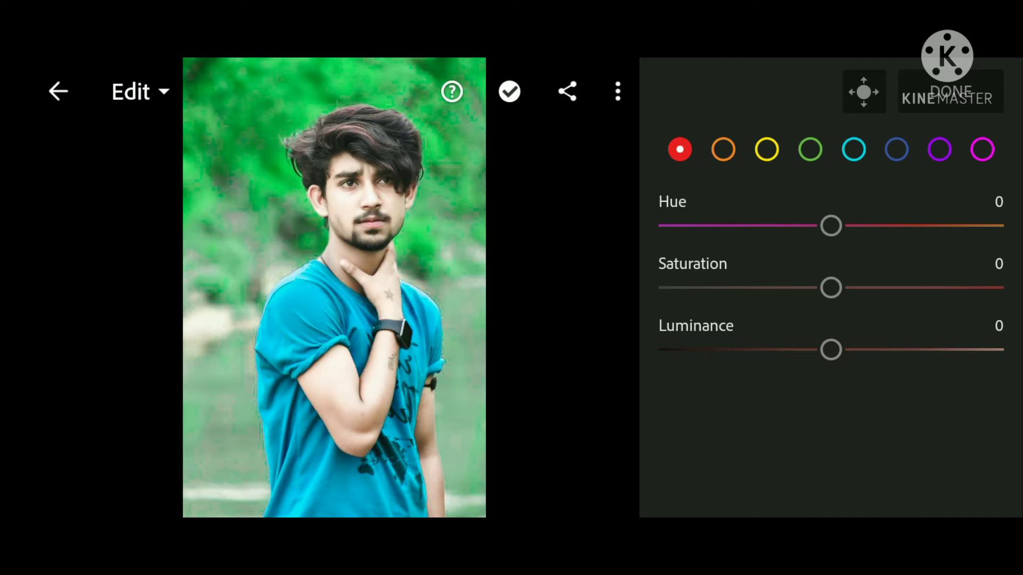
# - Set orange to Hue -4, Saturation -27, Luminance 37
pyautogui.click(723, 149)
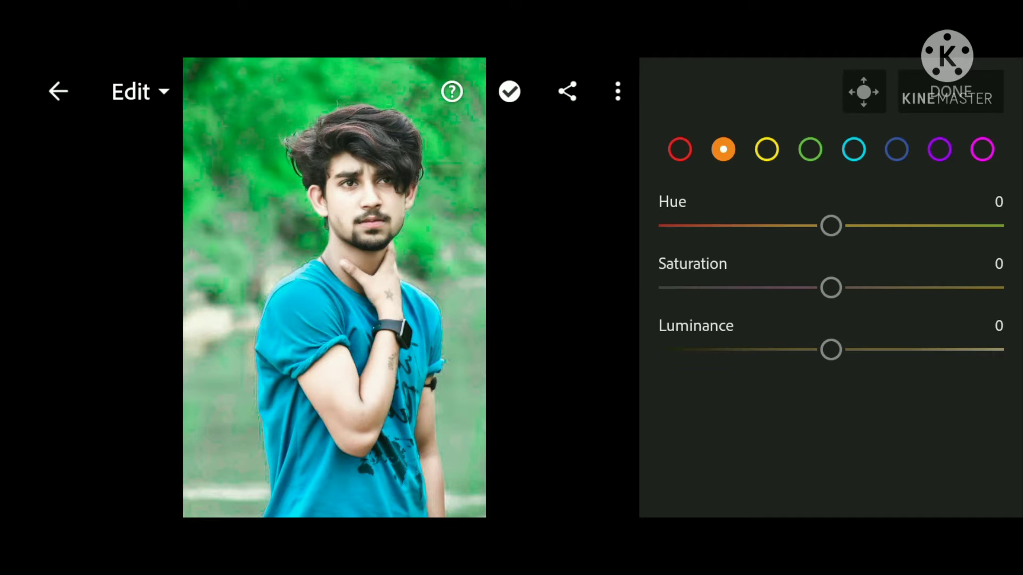
pyautogui.moveTo(830, 227)
pyautogui.mouseDown()
pyautogui.moveTo(785, 285)
pyautogui.moveTo(852, 283)
pyautogui.moveTo(849, 296)
pyautogui.moveTo(770, 331)
pyautogui.mouseUp()
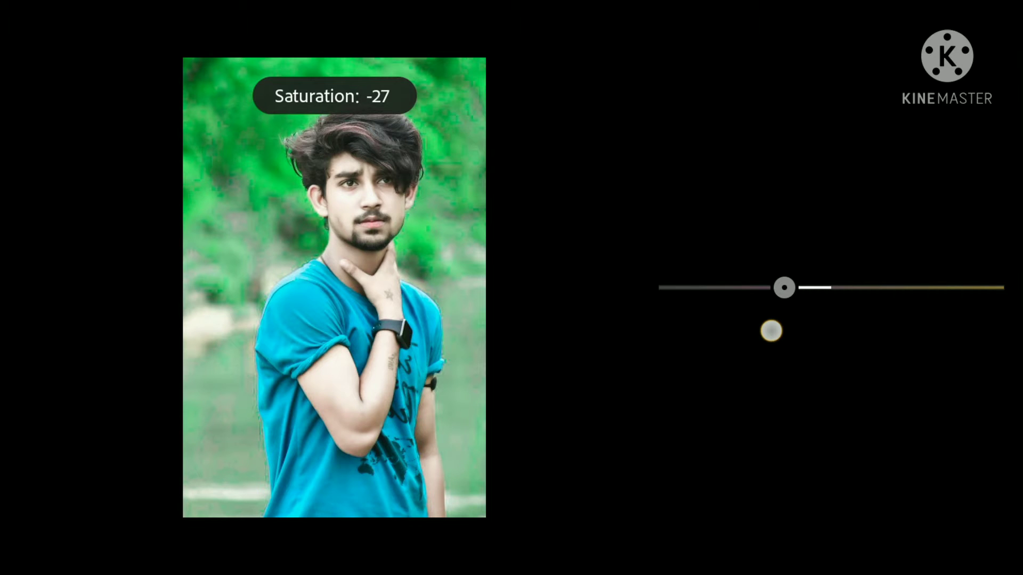
pyautogui.moveTo(771, 331); pyautogui.dragTo(771, 331)
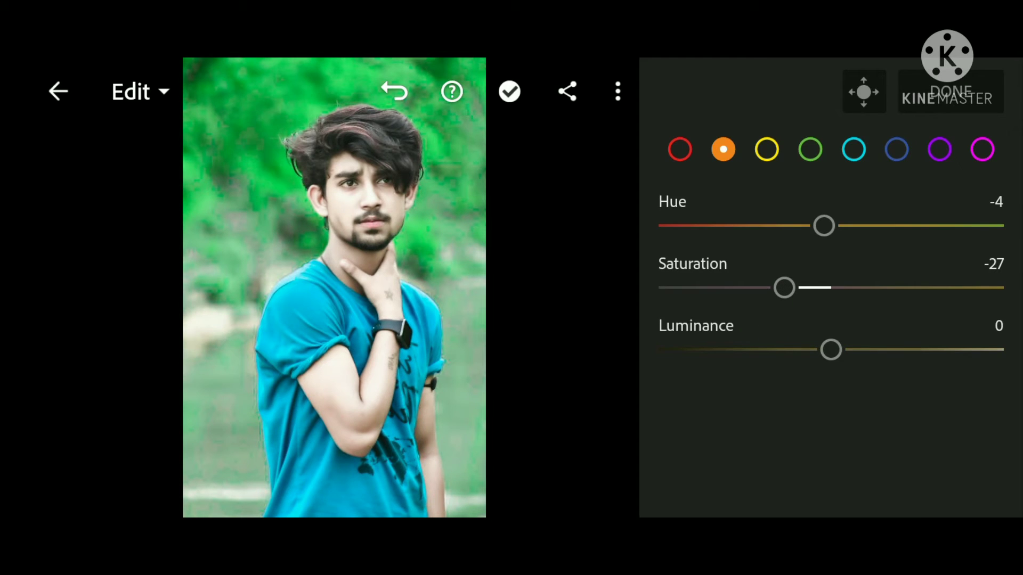
pyautogui.moveTo(831, 369); pyautogui.dragTo(893, 369)
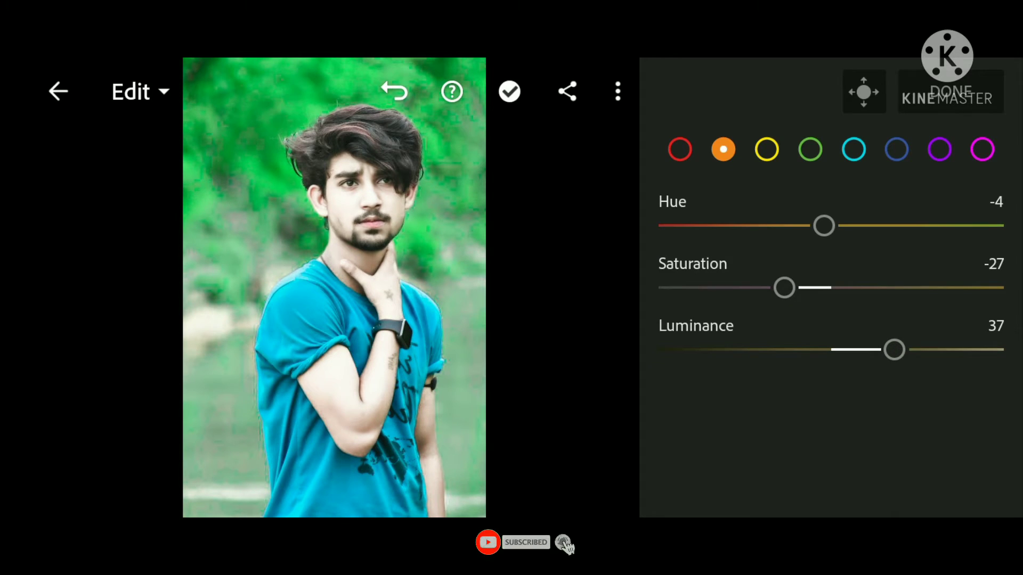
# - Set yellow to Hue 100, Saturation 25, Luminance 20
pyautogui.click(767, 149)
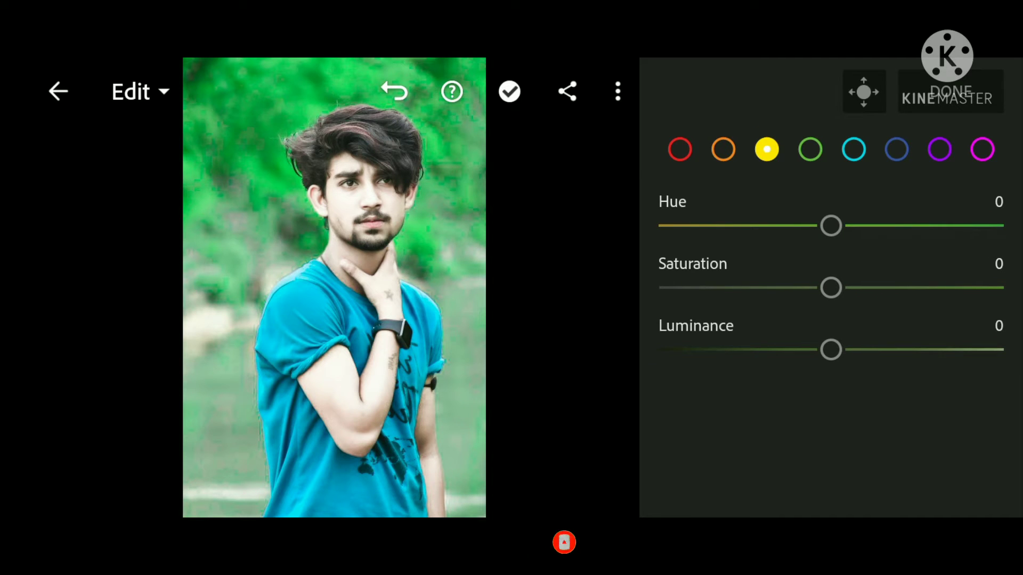
pyautogui.moveTo(843, 245)
pyautogui.mouseDown()
pyautogui.moveTo(995, 249)
pyautogui.moveTo(778, 271)
pyautogui.moveTo(881, 286)
pyautogui.moveTo(1015, 280)
pyautogui.mouseUp()
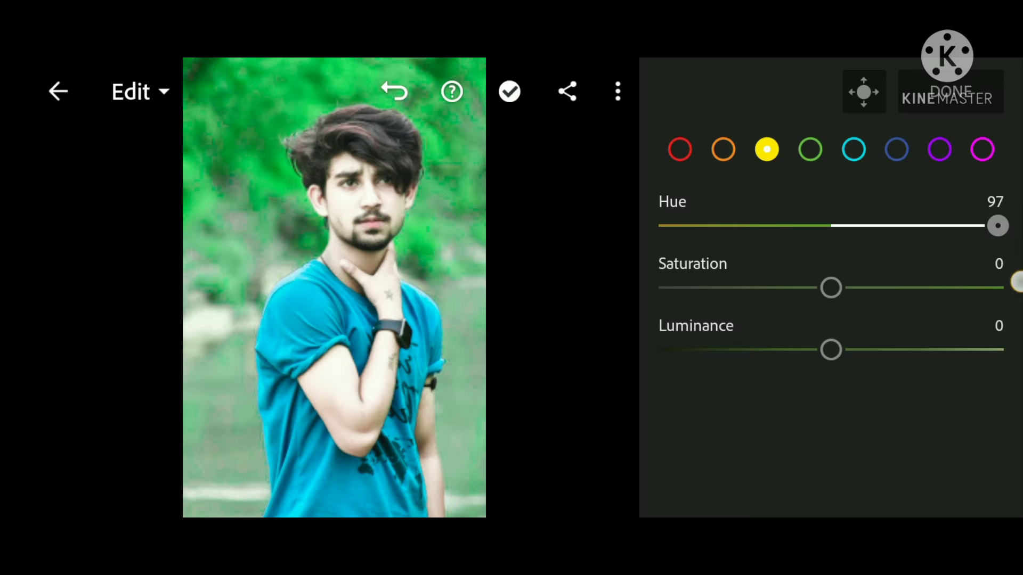
pyautogui.moveTo(868, 235); pyautogui.dragTo(948, 236)
pyautogui.moveTo(817, 292)
pyautogui.mouseDown()
pyautogui.moveTo(989, 297)
pyautogui.moveTo(722, 320)
pyautogui.moveTo(873, 341)
pyautogui.moveTo(882, 355)
pyautogui.moveTo(847, 365)
pyautogui.moveTo(856, 368)
pyautogui.mouseUp()
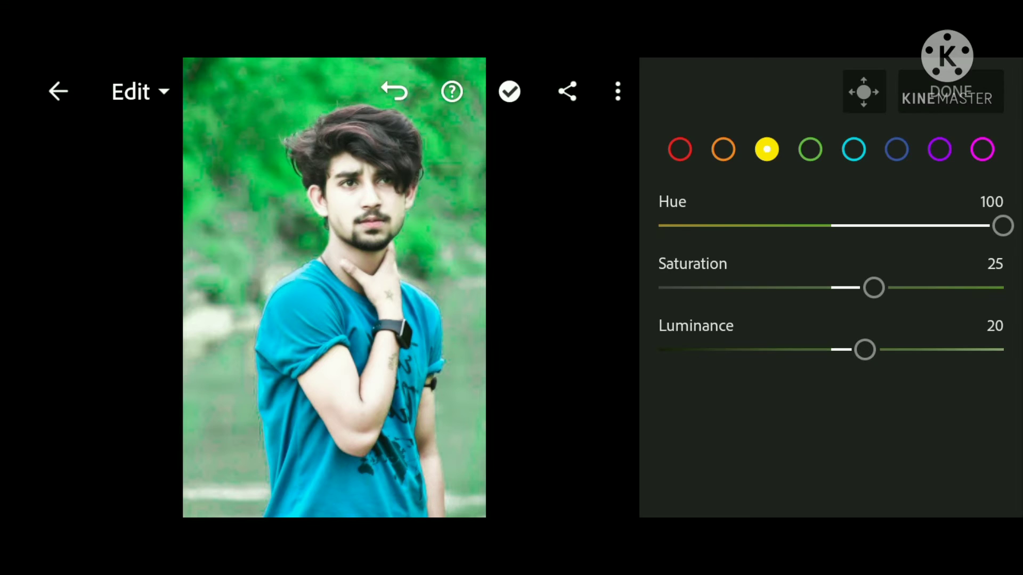
# - Set green to Hue 100 and Saturation 39, turning the background teal
pyautogui.click(810, 149)
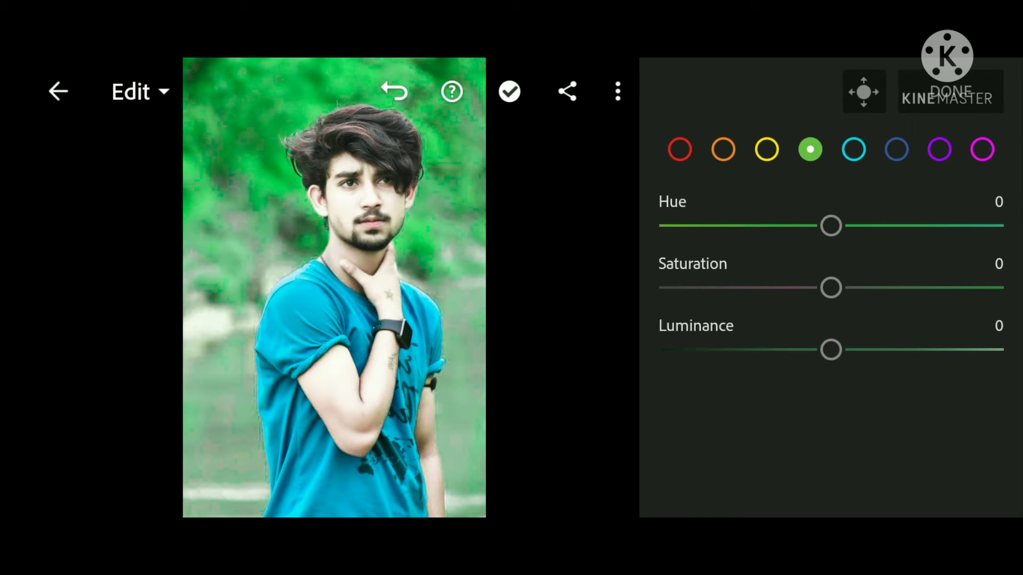
pyautogui.moveTo(831, 225)
pyautogui.mouseDown()
pyautogui.moveTo(945, 244)
pyautogui.moveTo(1014, 236)
pyautogui.mouseUp()
pyautogui.moveTo(895, 229); pyautogui.dragTo(951, 232)
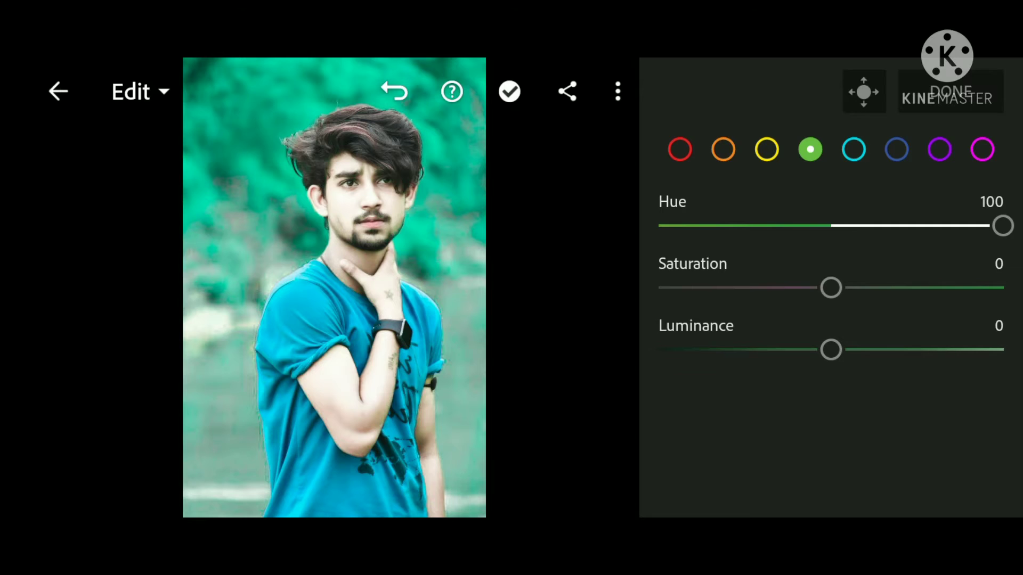
pyautogui.moveTo(831, 287); pyautogui.dragTo(898, 303)
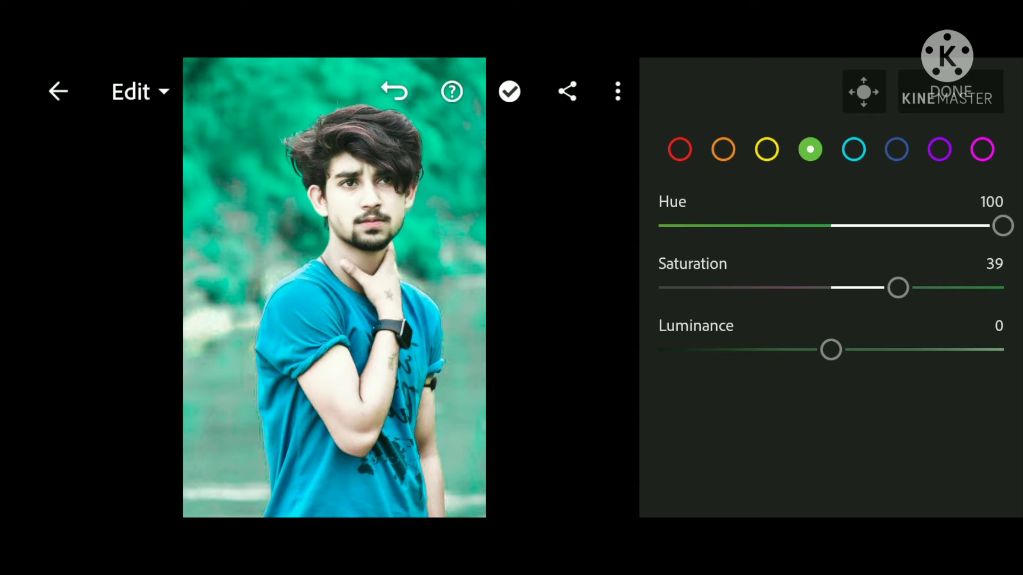
# - Set aqua to Hue 79 and Saturation 23
pyautogui.click(853, 150)
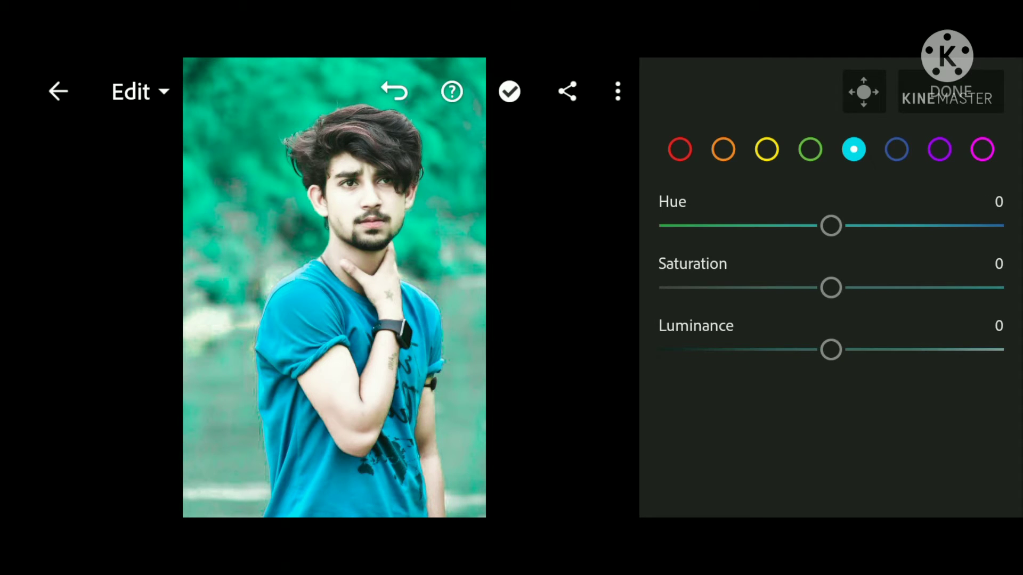
pyautogui.moveTo(756, 234); pyautogui.dragTo(898, 254)
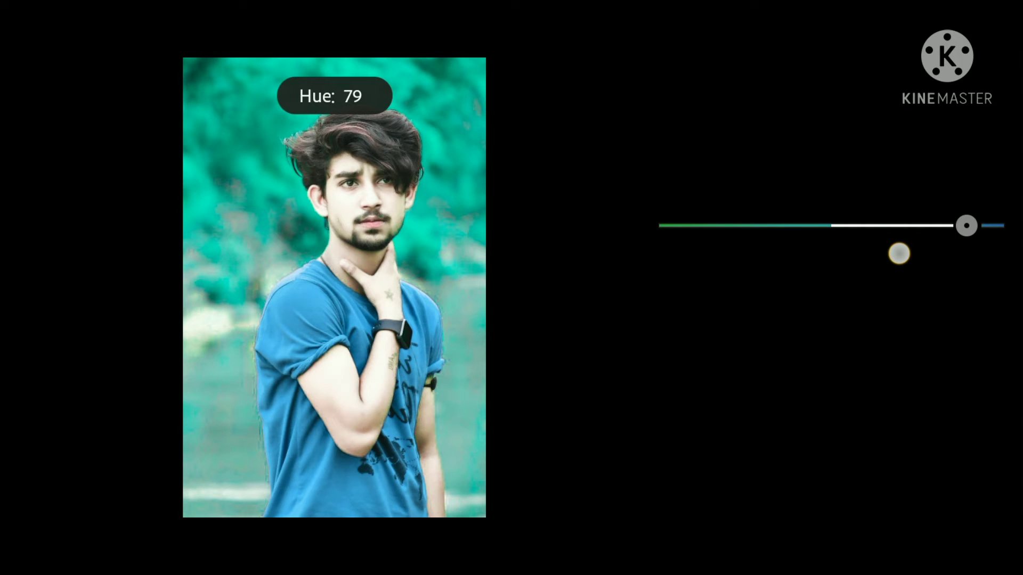
pyautogui.moveTo(899, 253); pyautogui.dragTo(898, 252)
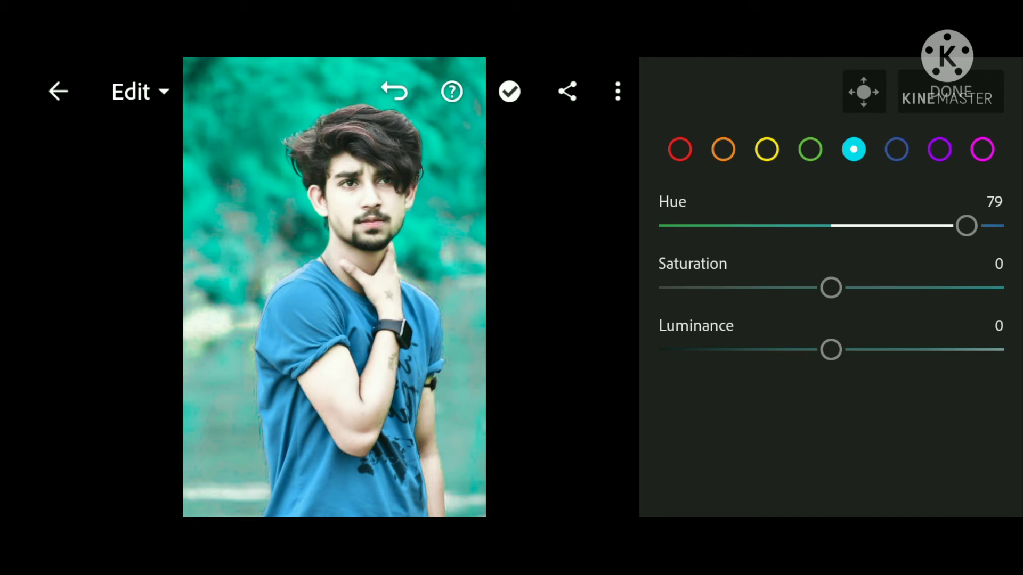
pyautogui.moveTo(815, 292); pyautogui.dragTo(862, 298)
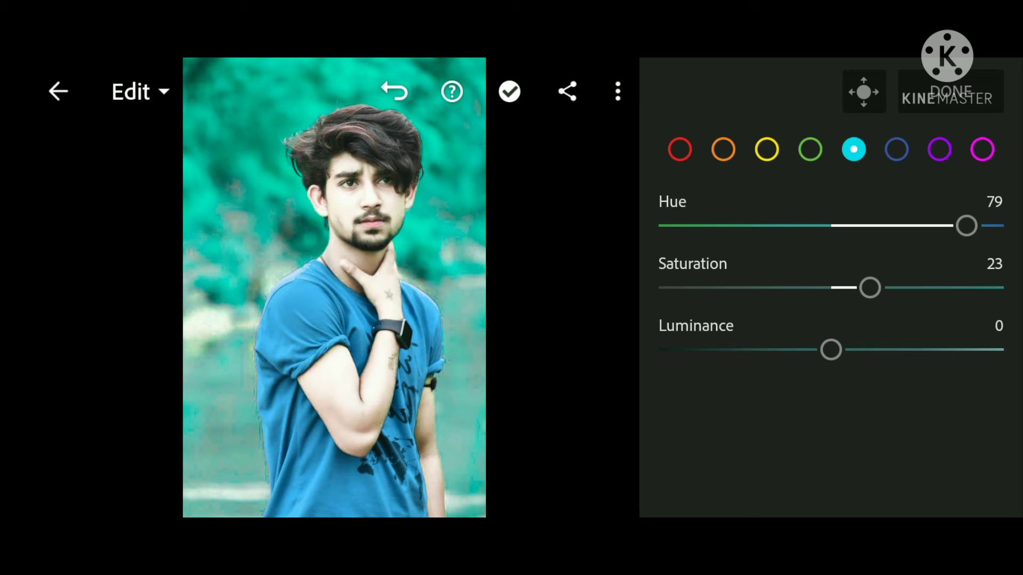
# - Set the blue channel to Hue -7, Saturation -19, Luminance 3
pyautogui.click(897, 149)
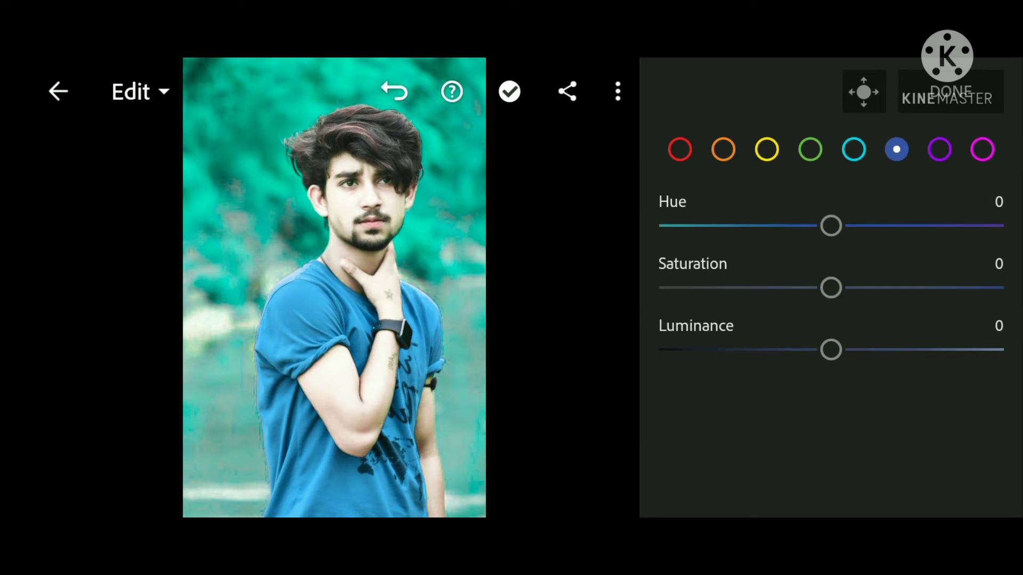
pyautogui.moveTo(816, 240)
pyautogui.mouseDown()
pyautogui.moveTo(900, 254)
pyautogui.moveTo(888, 267)
pyautogui.moveTo(799, 288)
pyautogui.mouseUp()
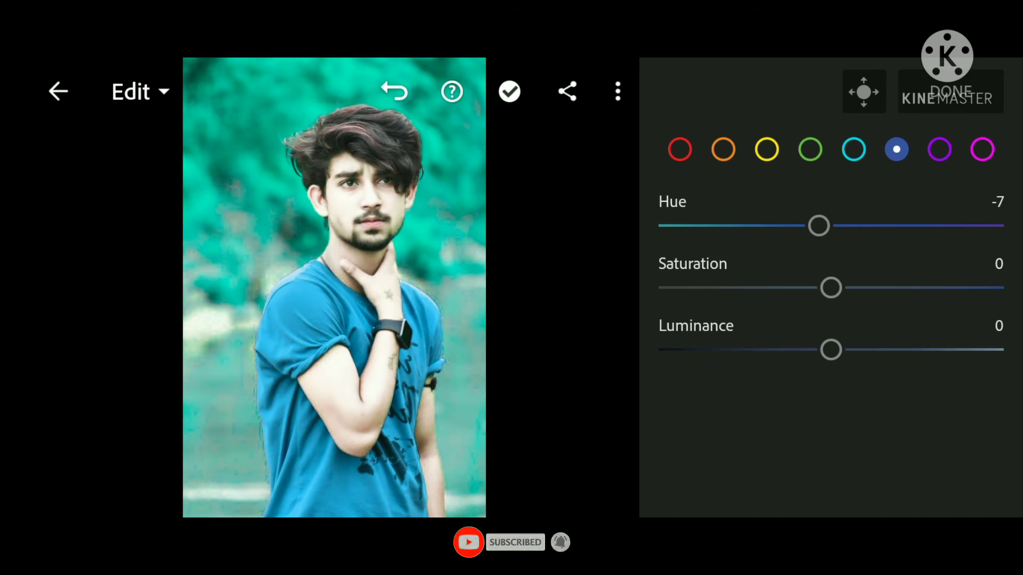
pyautogui.moveTo(829, 290)
pyautogui.mouseDown()
pyautogui.moveTo(939, 302)
pyautogui.moveTo(781, 311)
pyautogui.moveTo(792, 317)
pyautogui.mouseUp()
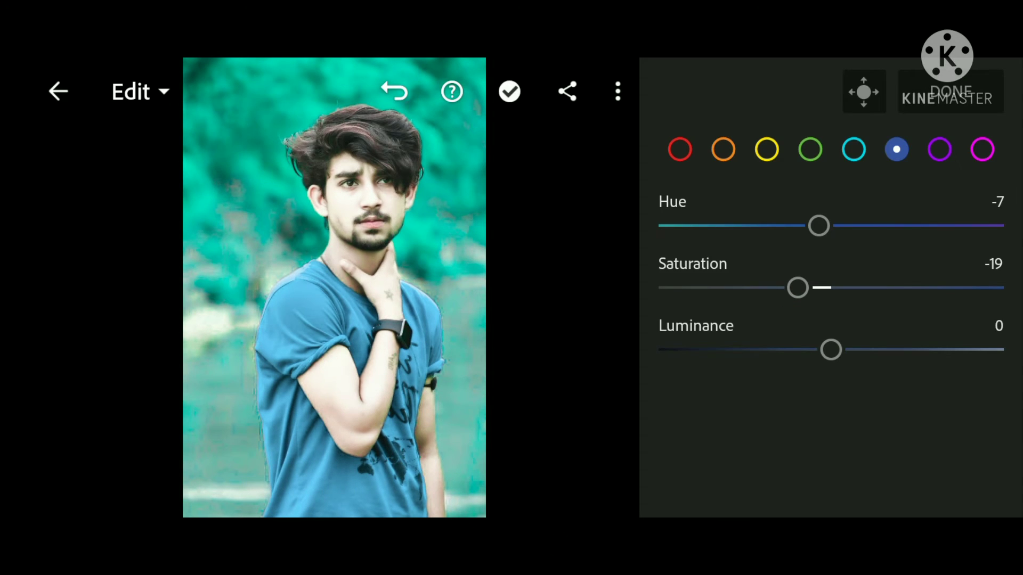
pyautogui.moveTo(849, 359)
pyautogui.mouseDown()
pyautogui.moveTo(936, 361)
pyautogui.moveTo(825, 369)
pyautogui.mouseUp()
# - In Effects, set Texture -18, Clarity -9 and Dehaze -13
pyautogui.click(951, 92)
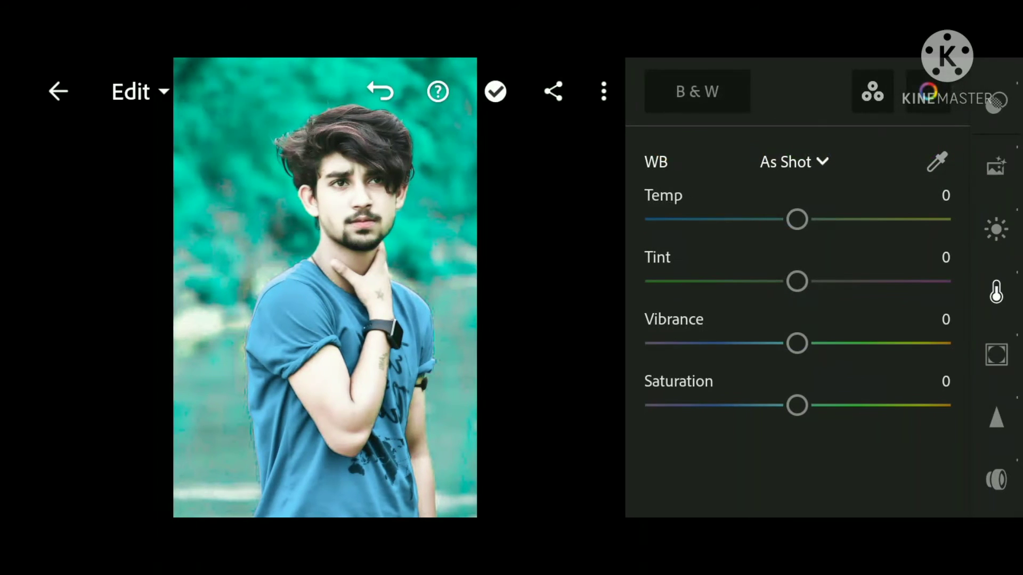
pyautogui.scroll(-2, 996, 319)
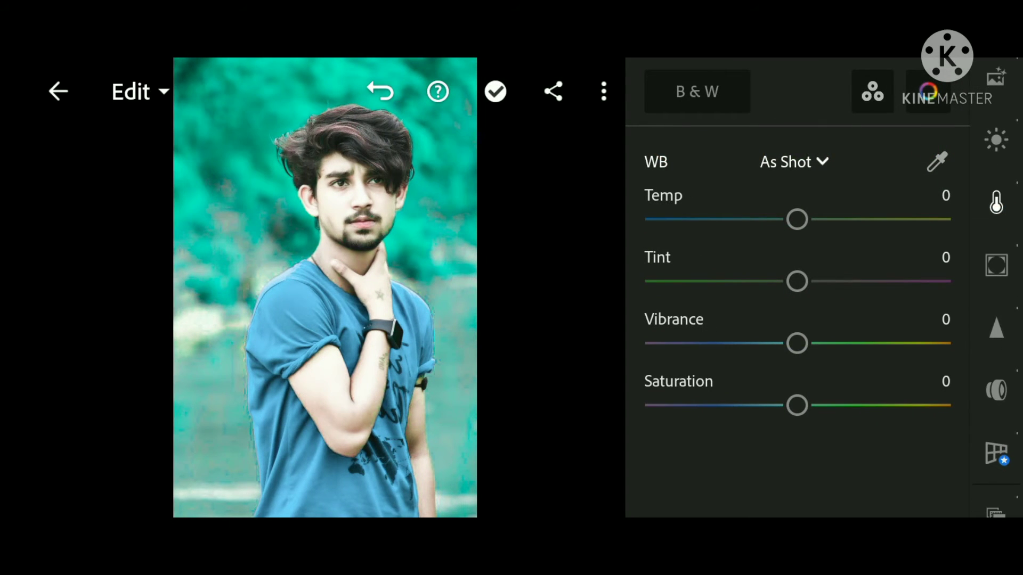
pyautogui.click(995, 266)
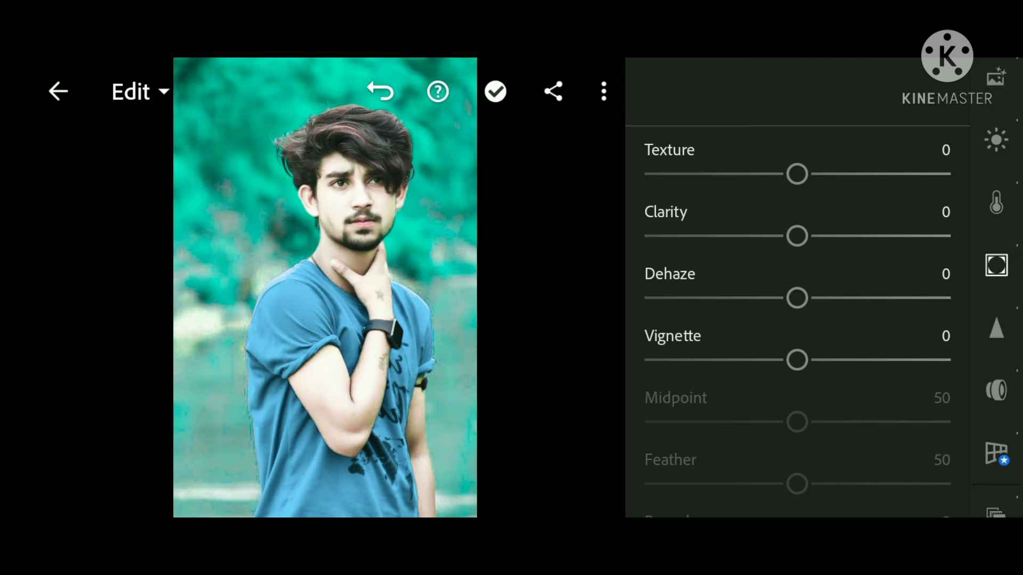
pyautogui.moveTo(797, 174)
pyautogui.mouseDown()
pyautogui.moveTo(715, 244)
pyautogui.moveTo(771, 263)
pyautogui.moveTo(847, 242)
pyautogui.moveTo(883, 258)
pyautogui.moveTo(774, 279)
pyautogui.mouseUp()
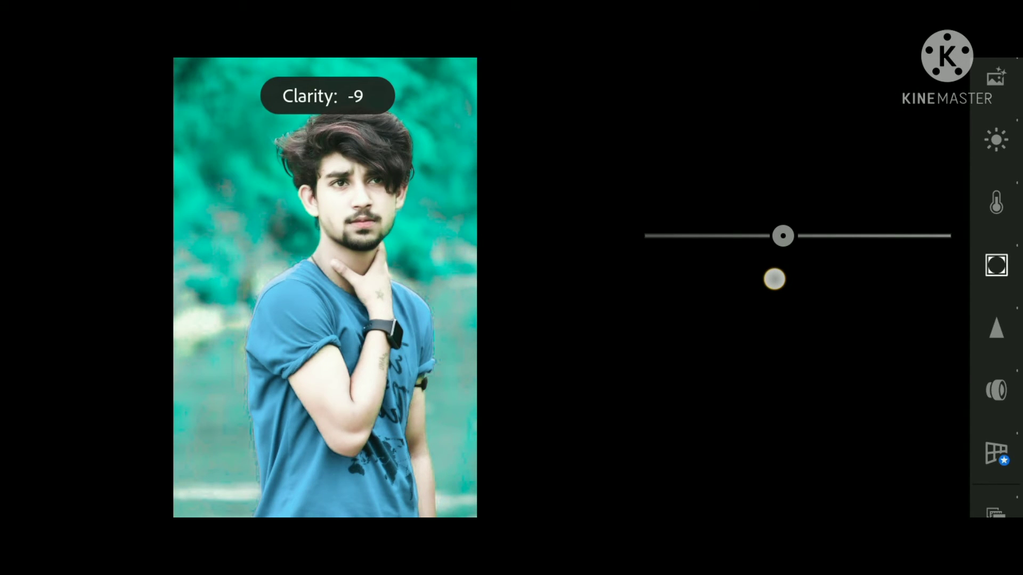
pyautogui.moveTo(796, 297)
pyautogui.mouseDown()
pyautogui.moveTo(925, 319)
pyautogui.moveTo(768, 330)
pyautogui.mouseUp()
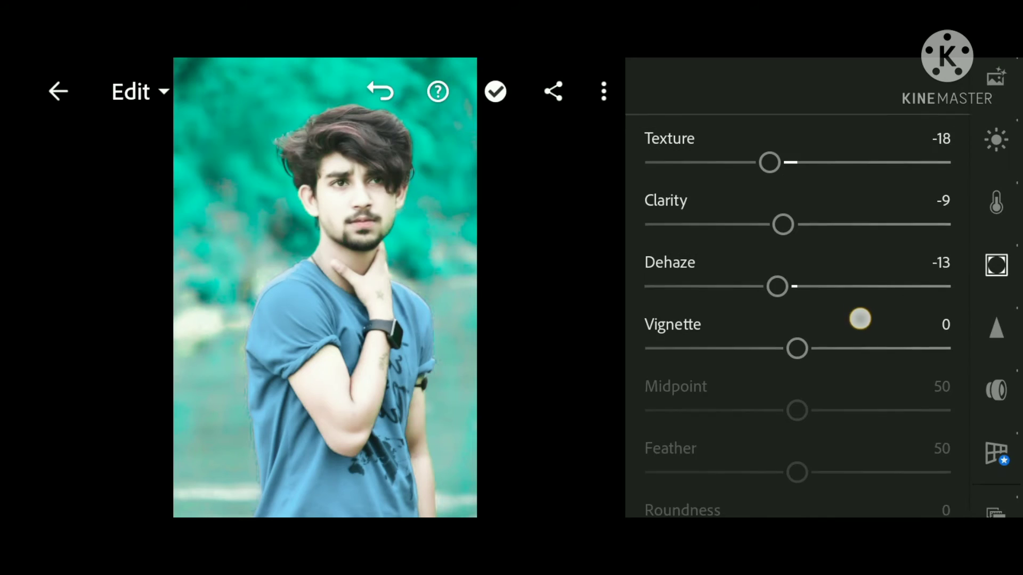
# - Add a -58 vignette with Midpoint 45, Feather 55 and Roundness -12
pyautogui.moveTo(858, 318); pyautogui.dragTo(881, 217)
pyautogui.moveTo(799, 264)
pyautogui.mouseDown()
pyautogui.moveTo(902, 276)
pyautogui.moveTo(689, 330)
pyautogui.mouseUp()
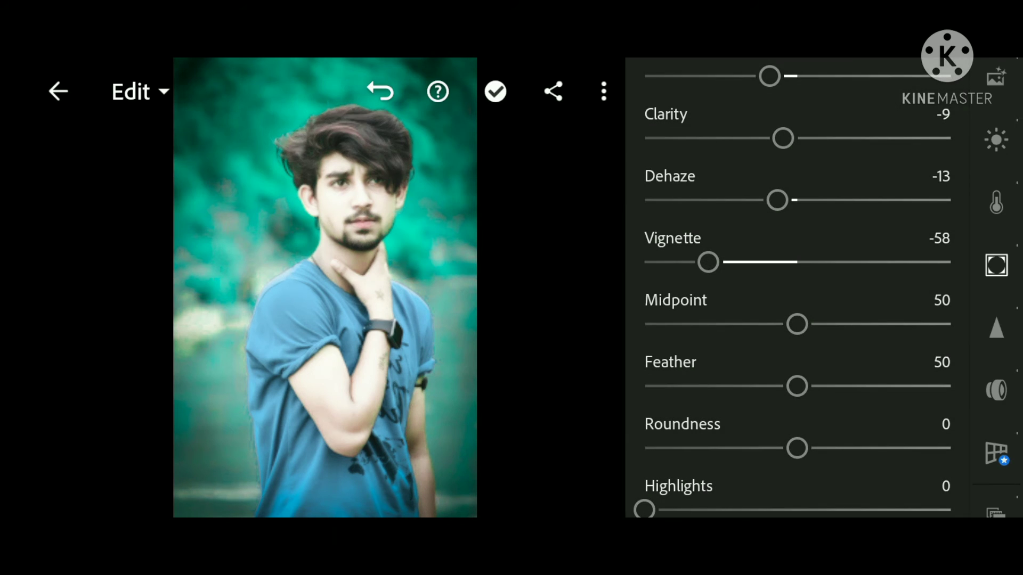
pyautogui.moveTo(882, 317); pyautogui.dragTo(882, 248)
pyautogui.moveTo(797, 259)
pyautogui.mouseDown()
pyautogui.moveTo(916, 279)
pyautogui.moveTo(776, 294)
pyautogui.mouseUp()
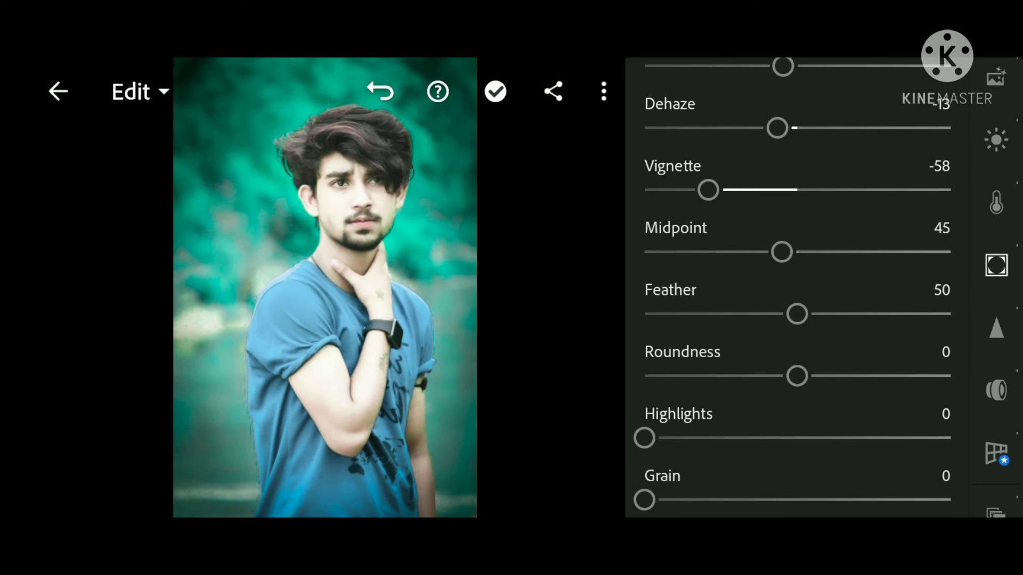
pyautogui.moveTo(808, 327)
pyautogui.mouseDown()
pyautogui.moveTo(917, 325)
pyautogui.moveTo(792, 334)
pyautogui.moveTo(826, 335)
pyautogui.mouseUp()
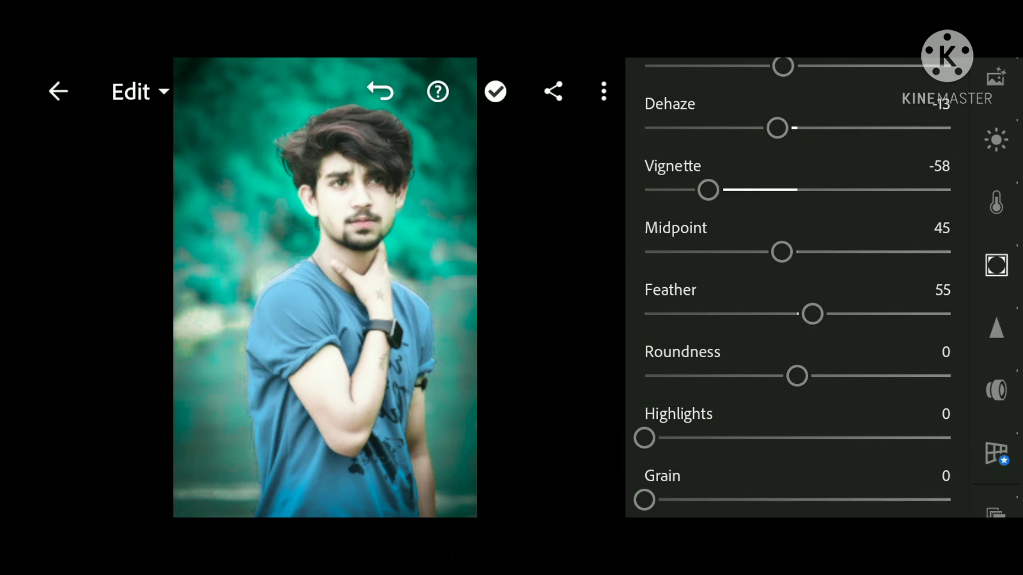
pyautogui.moveTo(873, 309); pyautogui.dragTo(905, 188)
pyautogui.moveTo(797, 256)
pyautogui.mouseDown()
pyautogui.moveTo(905, 276)
pyautogui.moveTo(701, 301)
pyautogui.moveTo(808, 297)
pyautogui.moveTo(774, 300)
pyautogui.mouseUp()
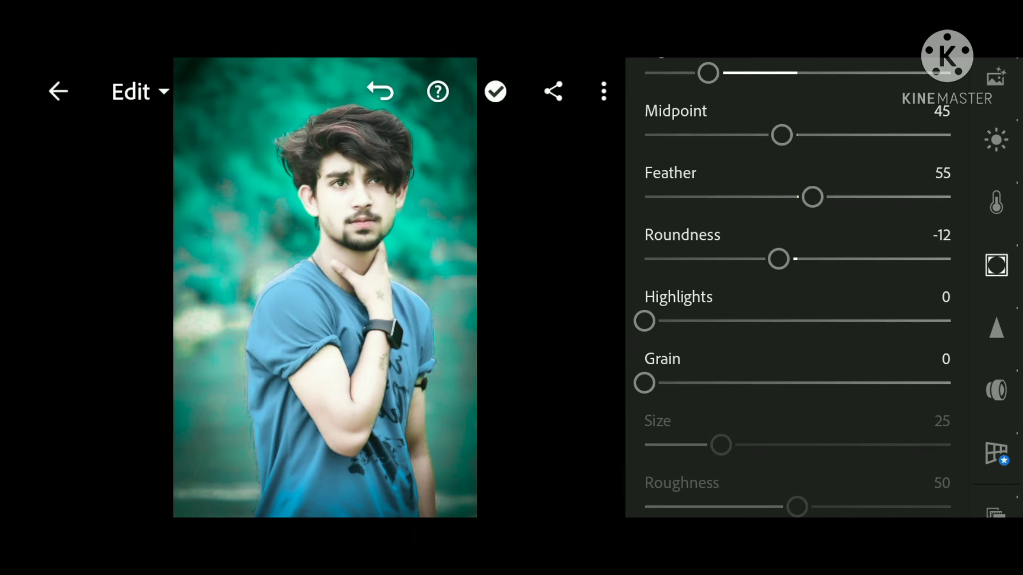
pyautogui.moveTo(991, 265); pyautogui.dragTo(988, 183)
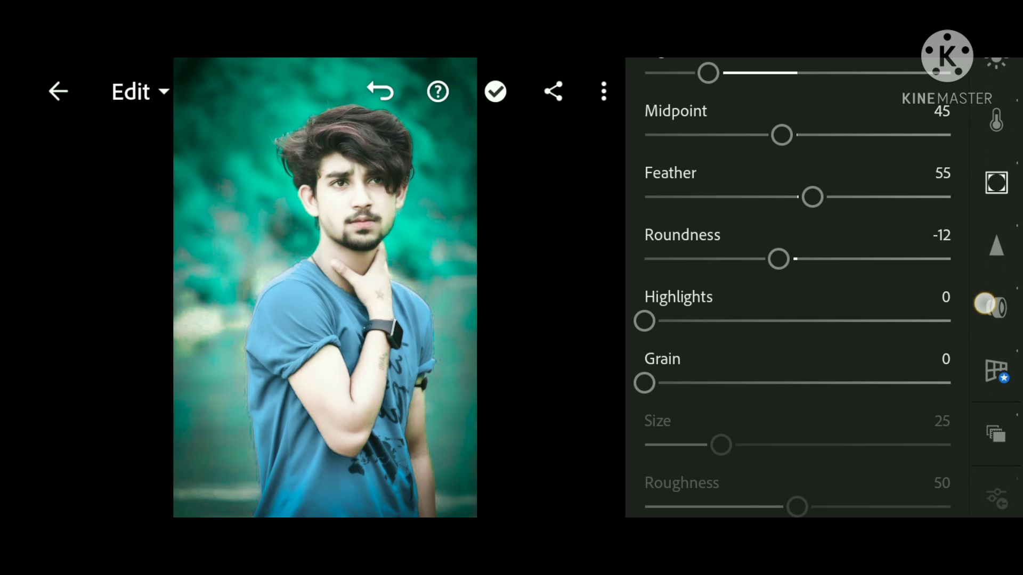
# - Turn on Remove Chromatic Aberration and Enable Lens Corrections in Optics
pyautogui.click(985, 303)
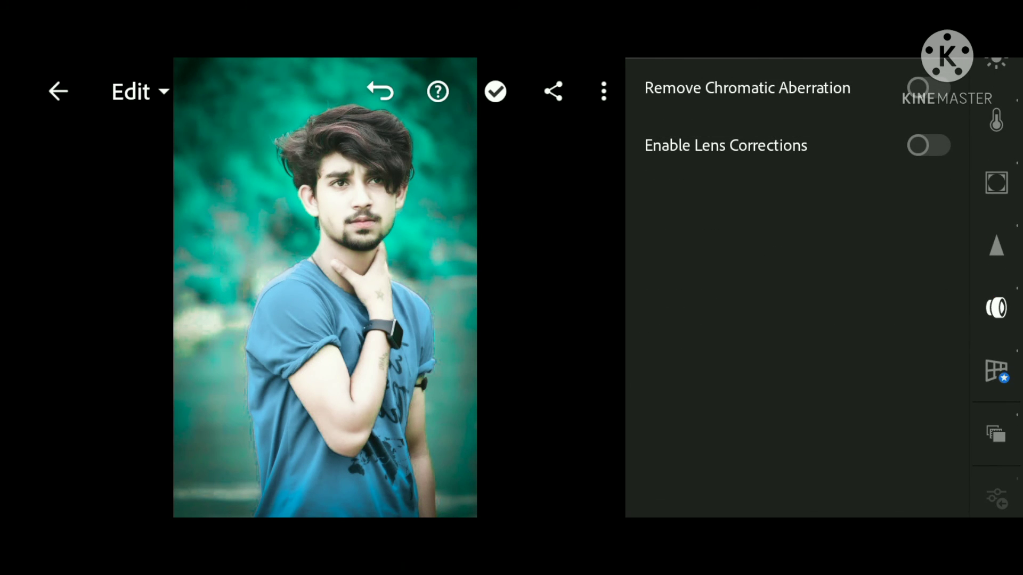
pyautogui.click(928, 88)
pyautogui.click(929, 146)
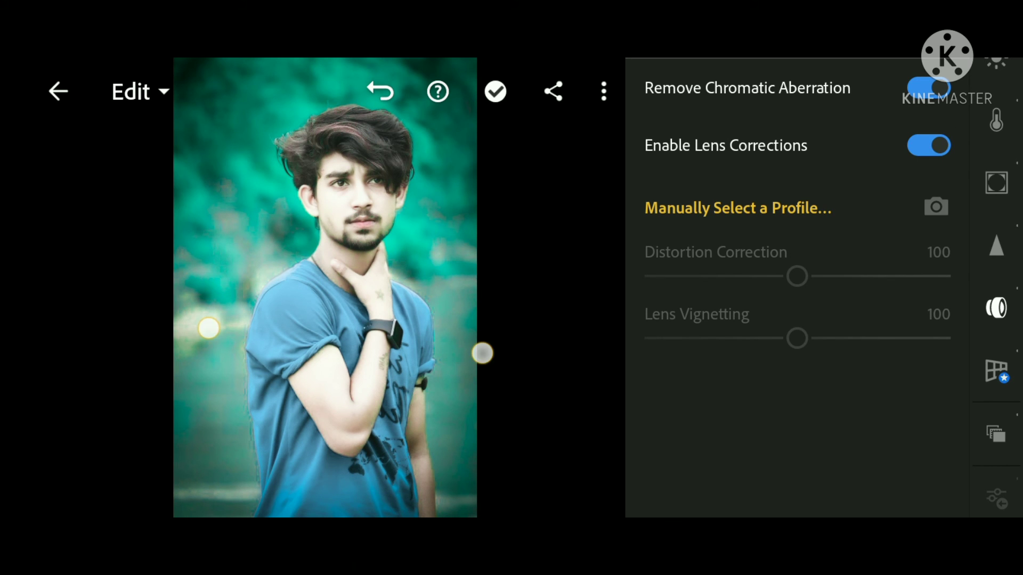
# - Zoom in and scroll around to inspect the lens-corrected portrait
pyautogui.scroll(5, 346, 351)
pyautogui.moveTo(516, 315); pyautogui.dragTo(516, 398)
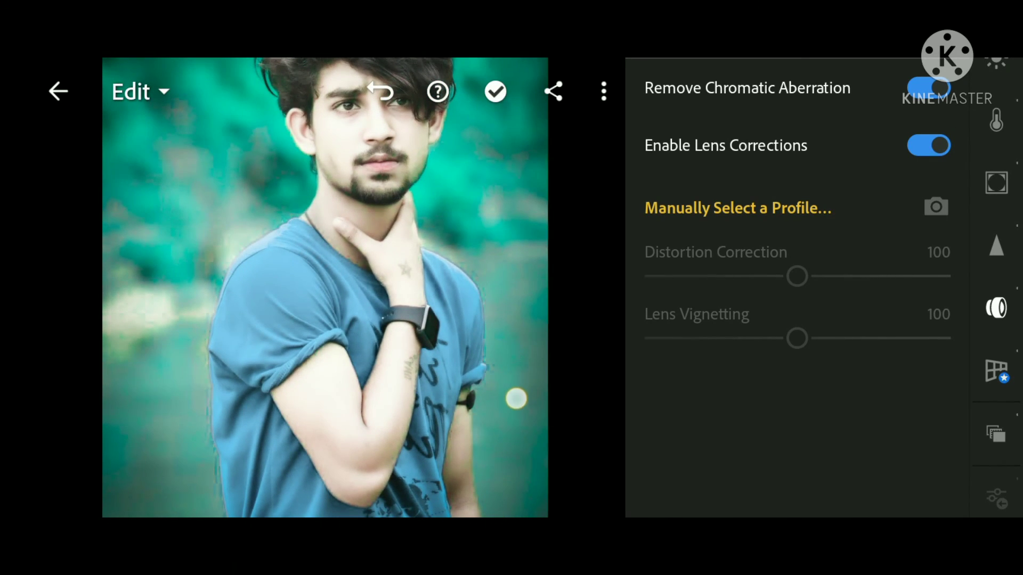
pyautogui.moveTo(491, 301); pyautogui.dragTo(479, 405)
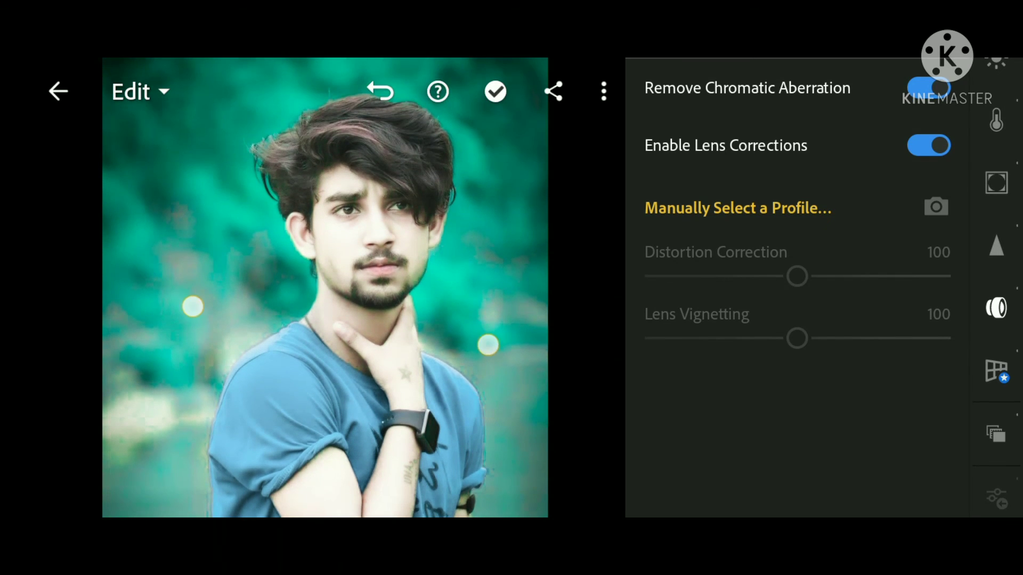
pyautogui.scroll(3, 362, 330)
pyautogui.scroll(-2, 362, 330)
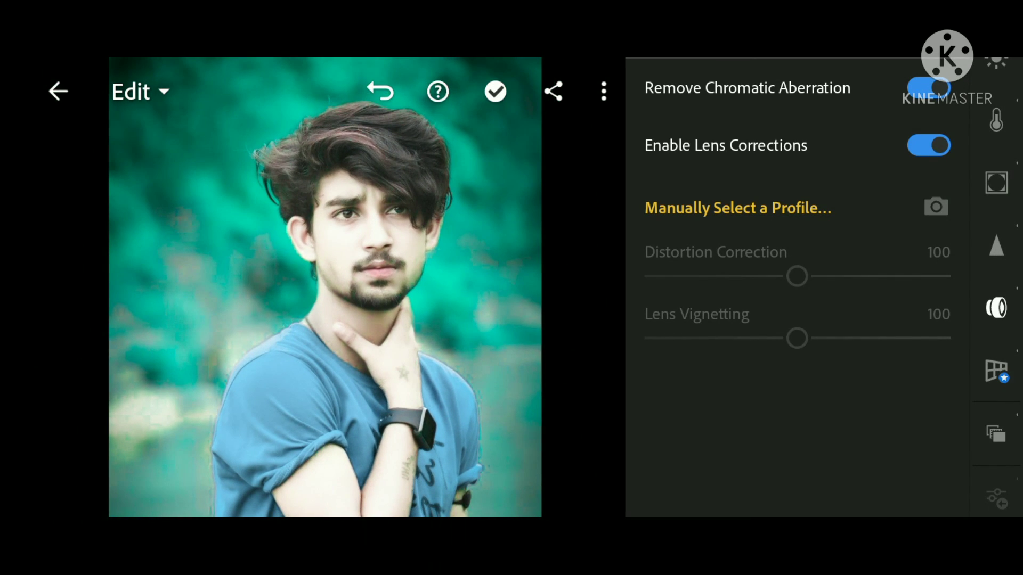
pyautogui.scroll(2, 354, 344)
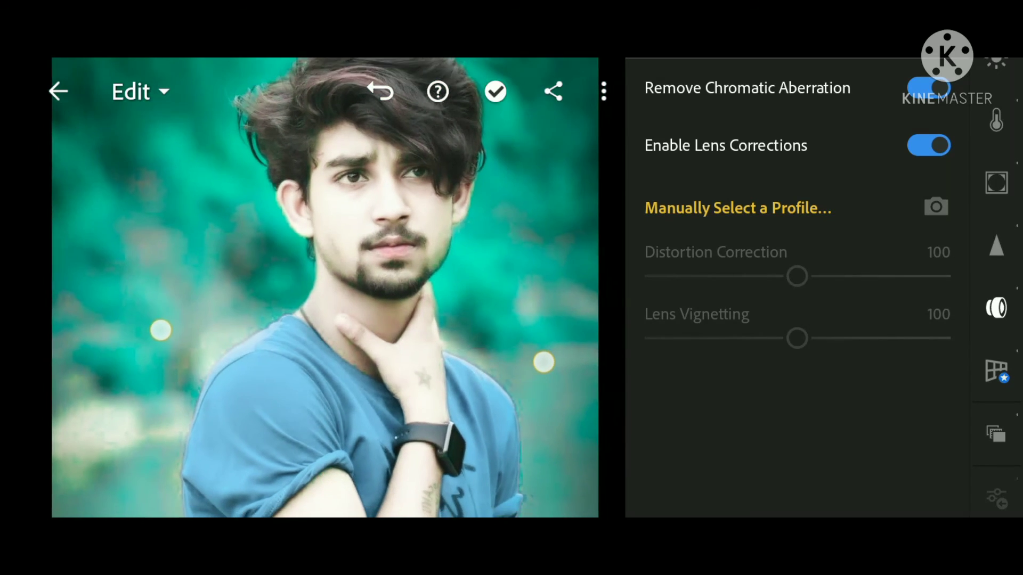
pyautogui.scroll(-2, 354, 343)
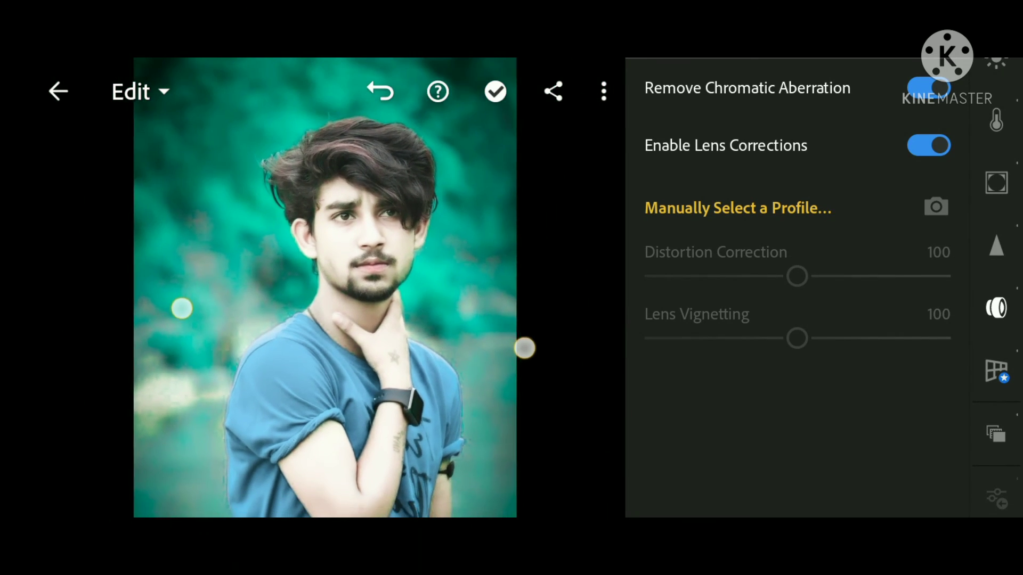
pyautogui.scroll(-1, 353, 325)
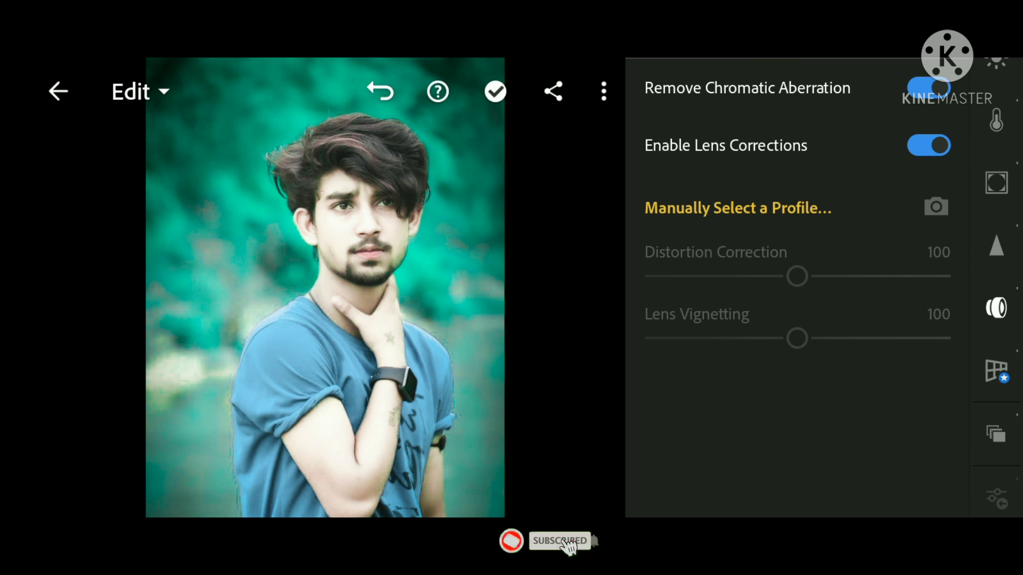
pyautogui.scroll(2, 354, 367)
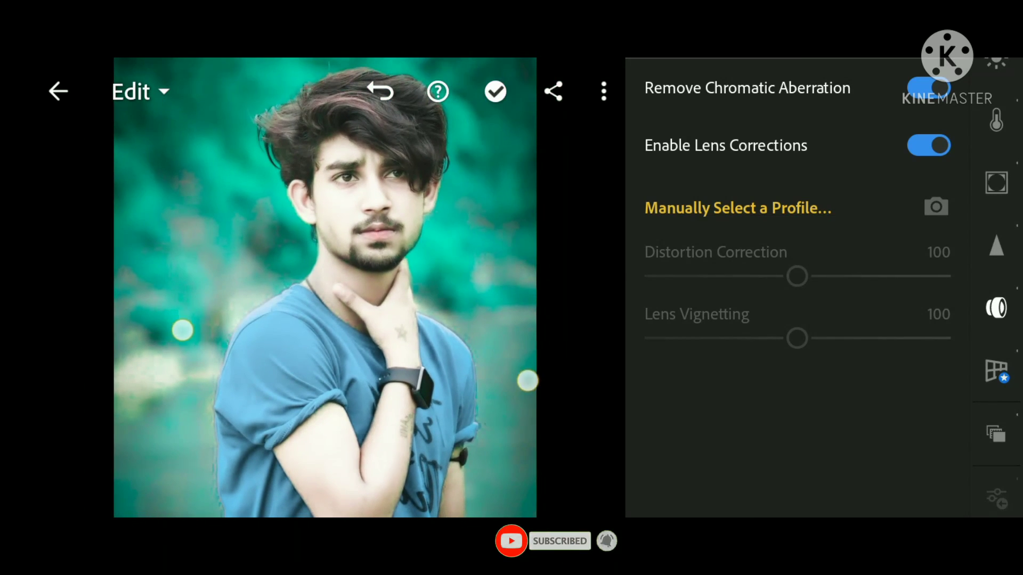